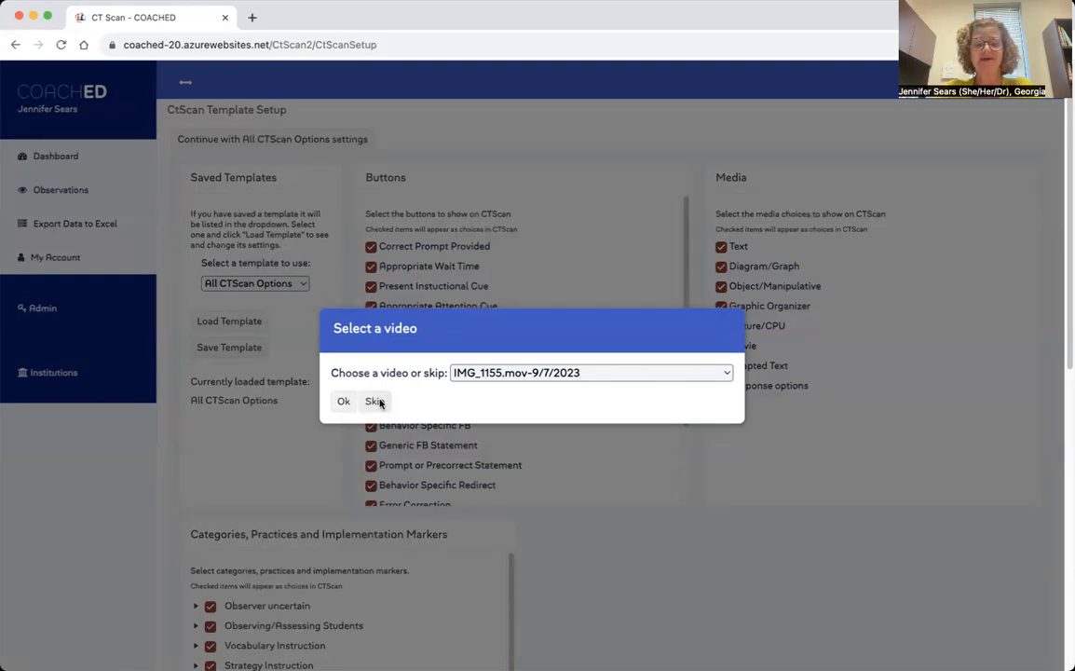
Skip the video selection and choose to use an existing observation template or create a new one.
click(377, 401)
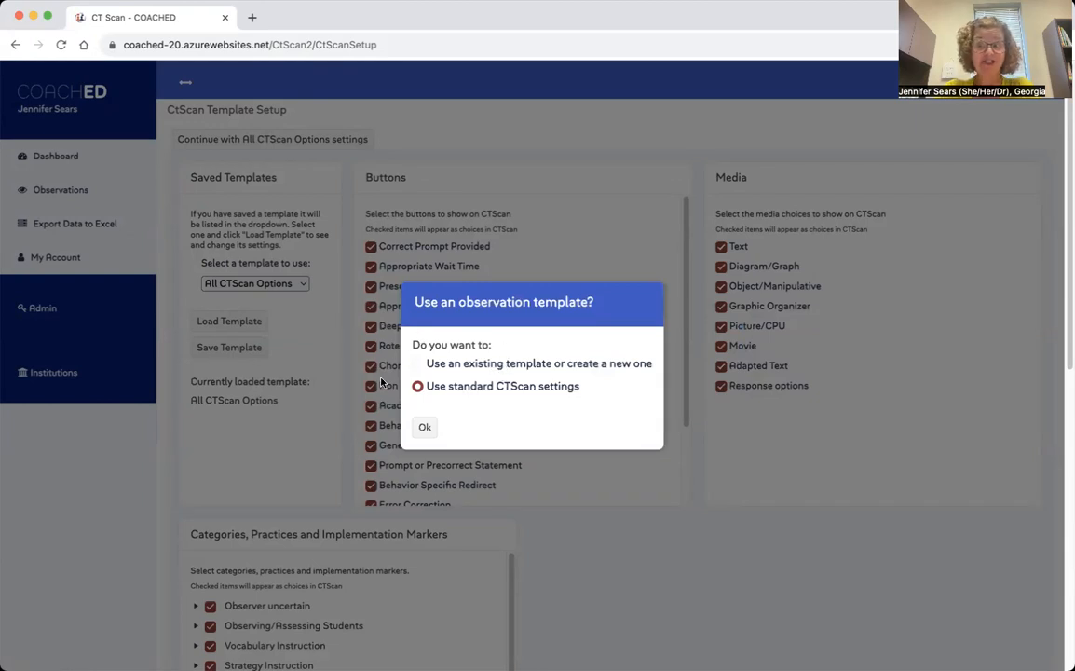
click(460, 369)
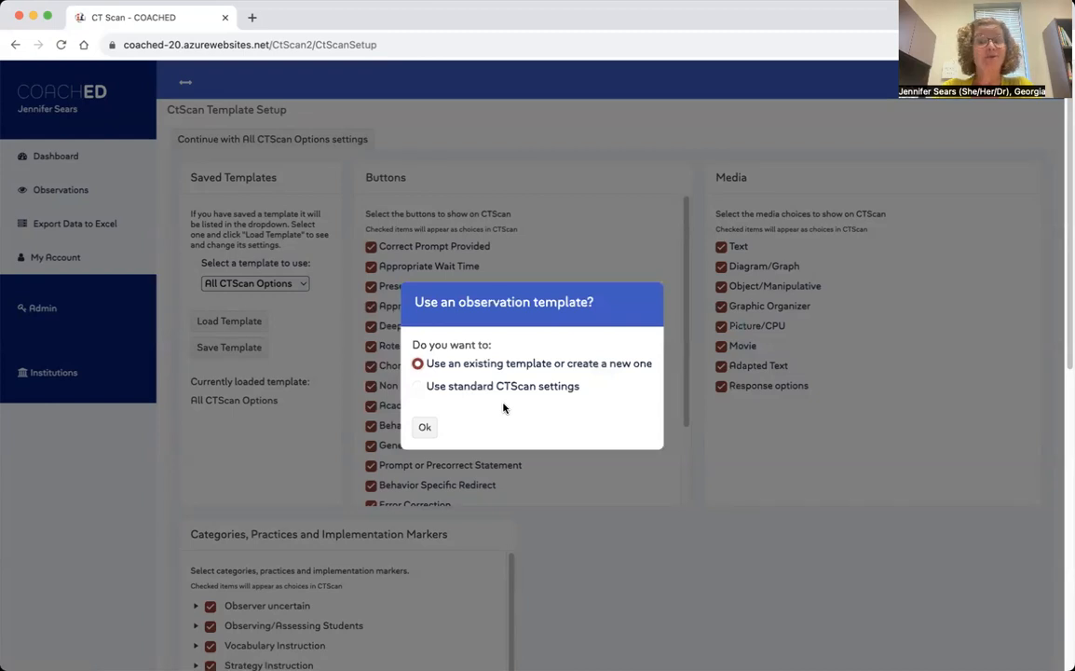
click(425, 426)
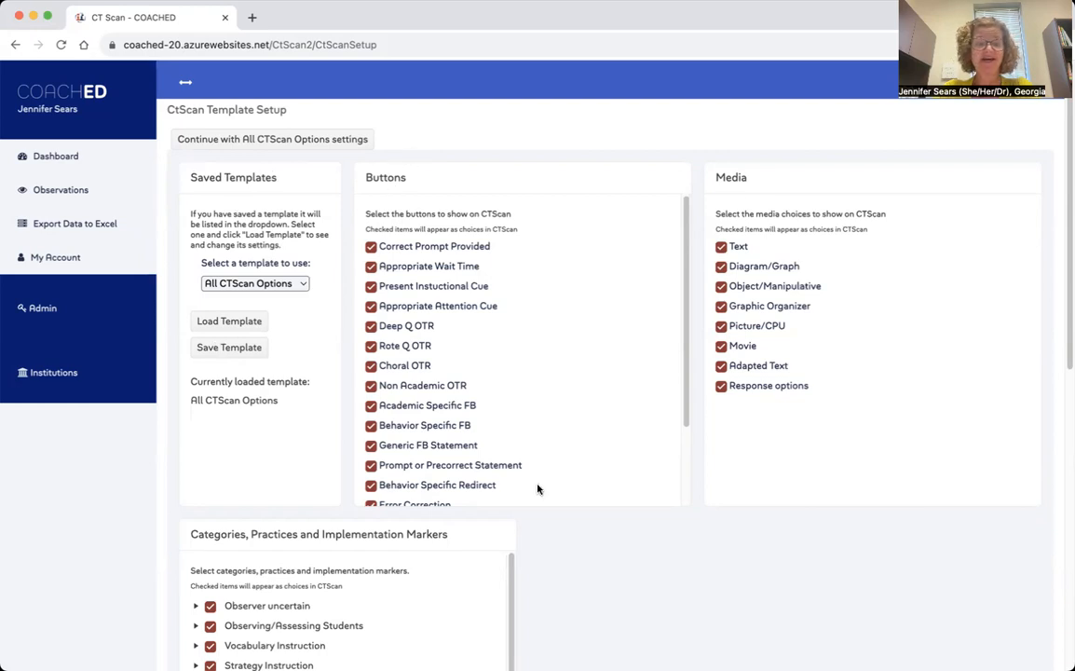
Exclude the Correct Prompt Provided, Appropriate Wait Time, Present Instuctional Cue and Appropriate Attention Cue buttons from the template.
scroll(537, 490, down, 3)
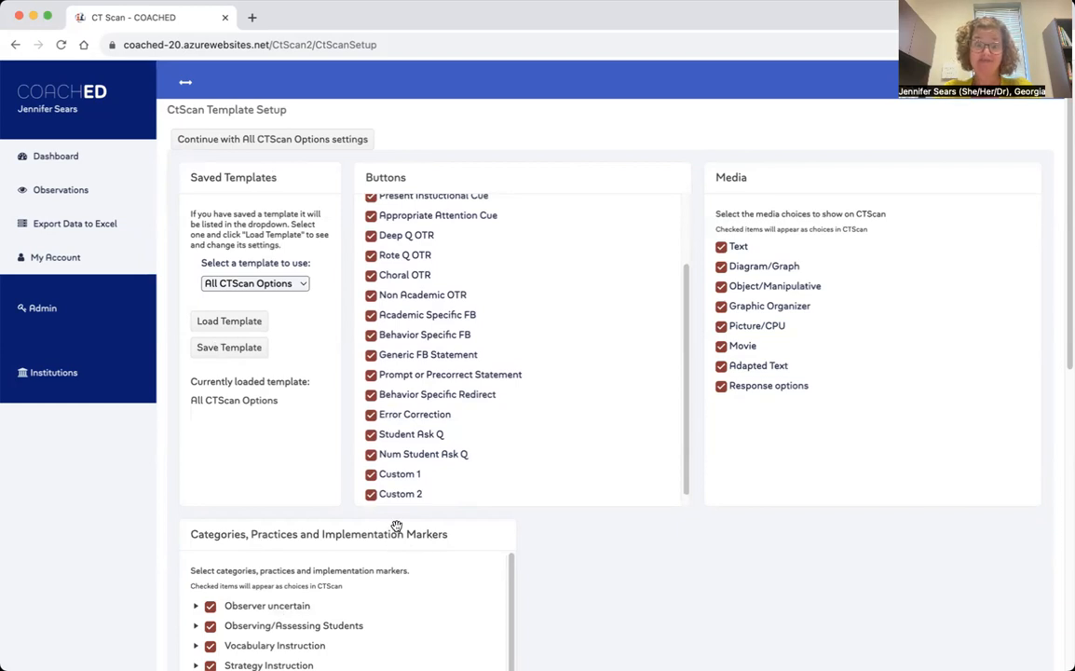
scroll(505, 284, up, 3)
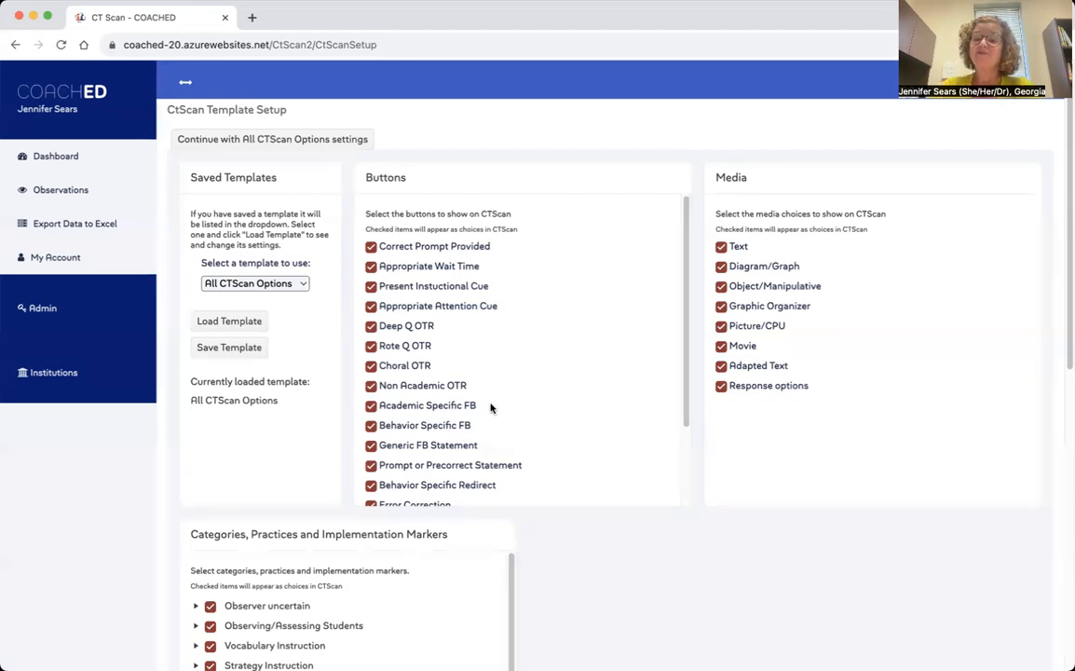
scroll(491, 407, down, 2)
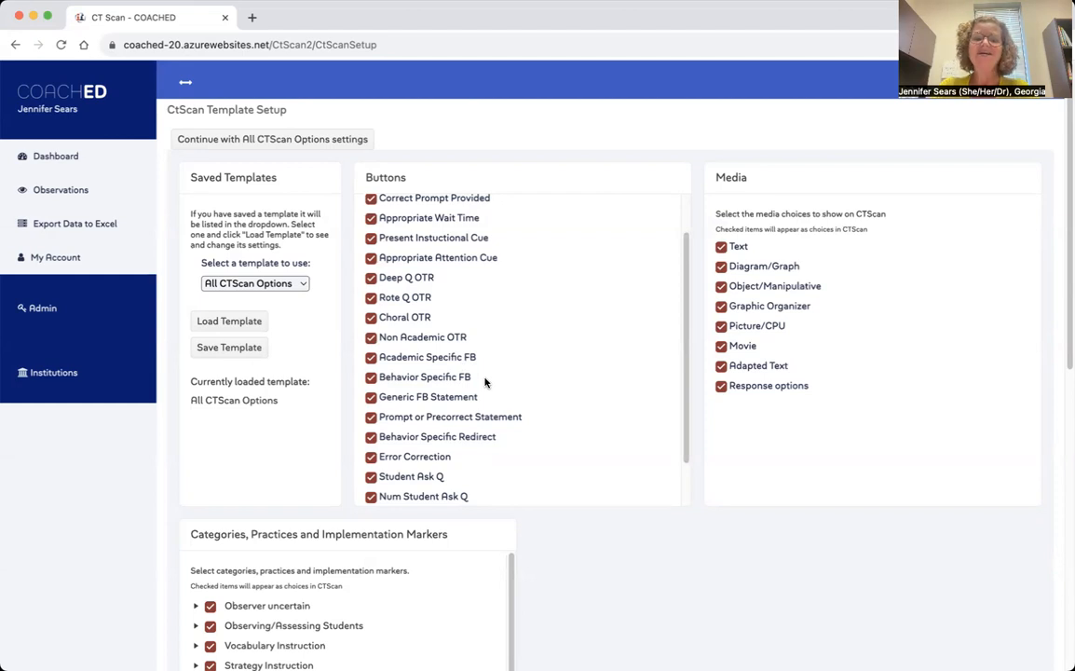
scroll(504, 425, down, 3)
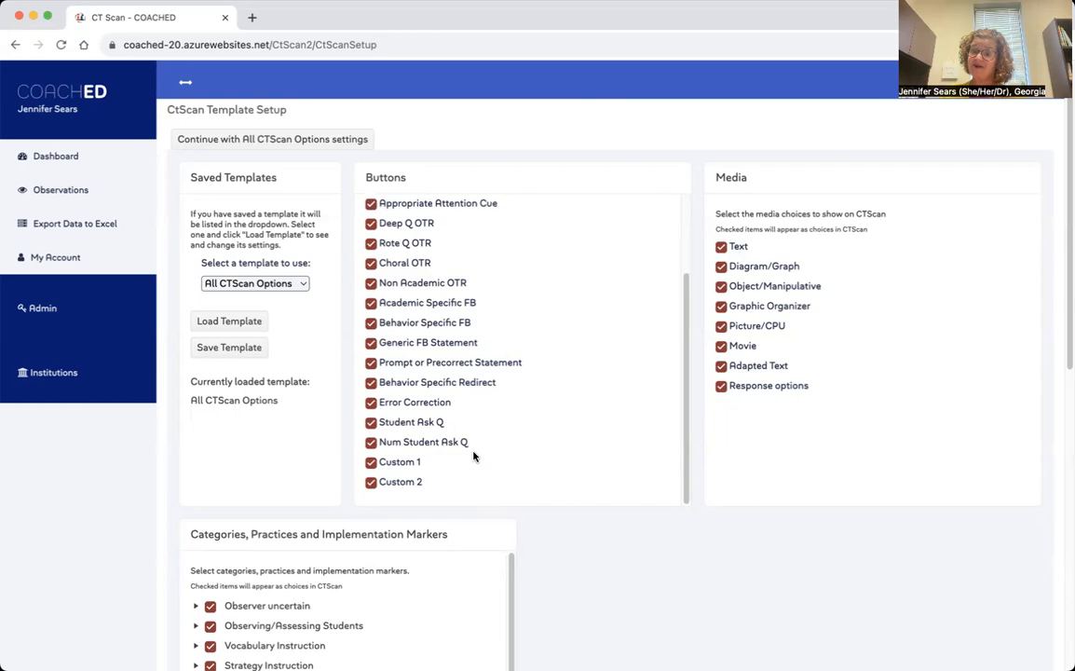
scroll(473, 456, up, 3)
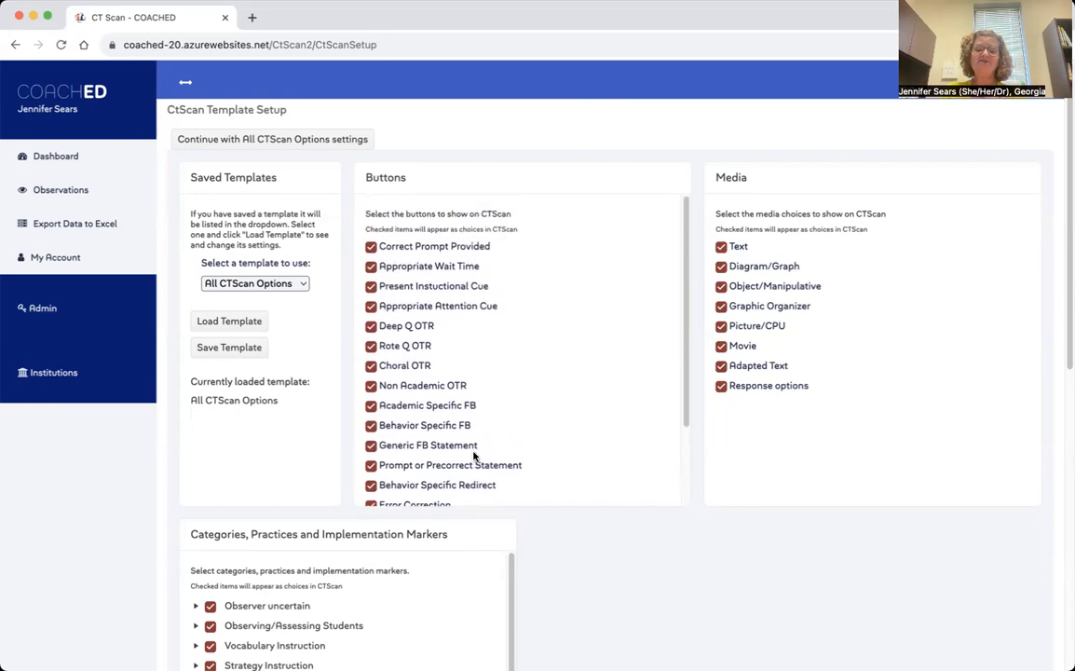
click(371, 306)
click(371, 286)
click(370, 267)
click(370, 247)
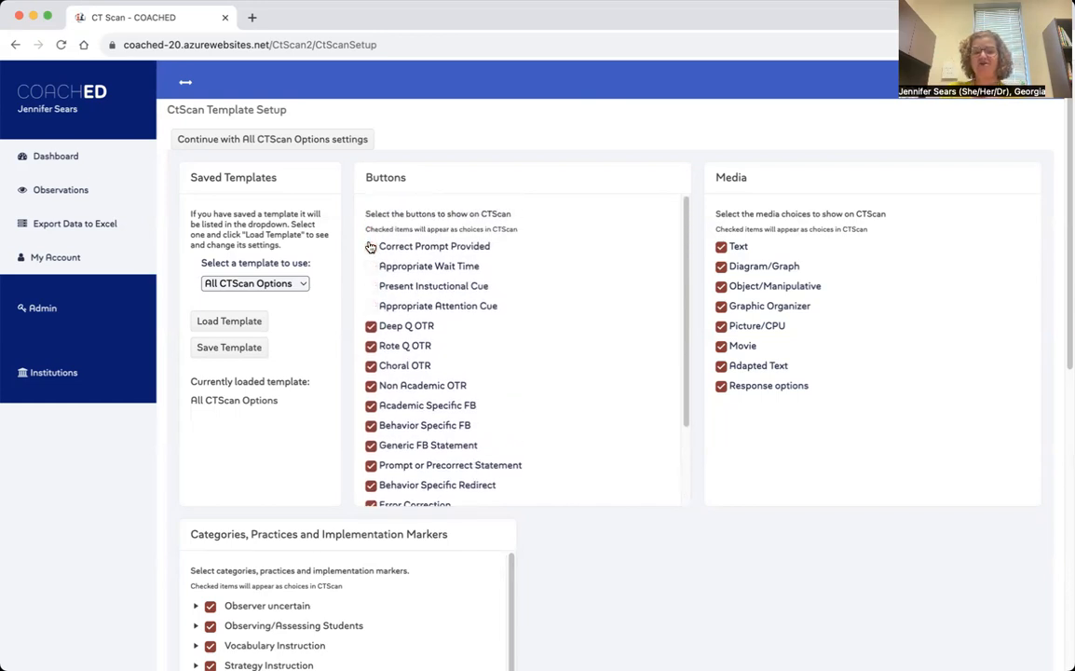
Exclude the feedback buttons Academic Specific FB, Behavior Specific FB and Generic FB Statement.
click(371, 406)
click(370, 426)
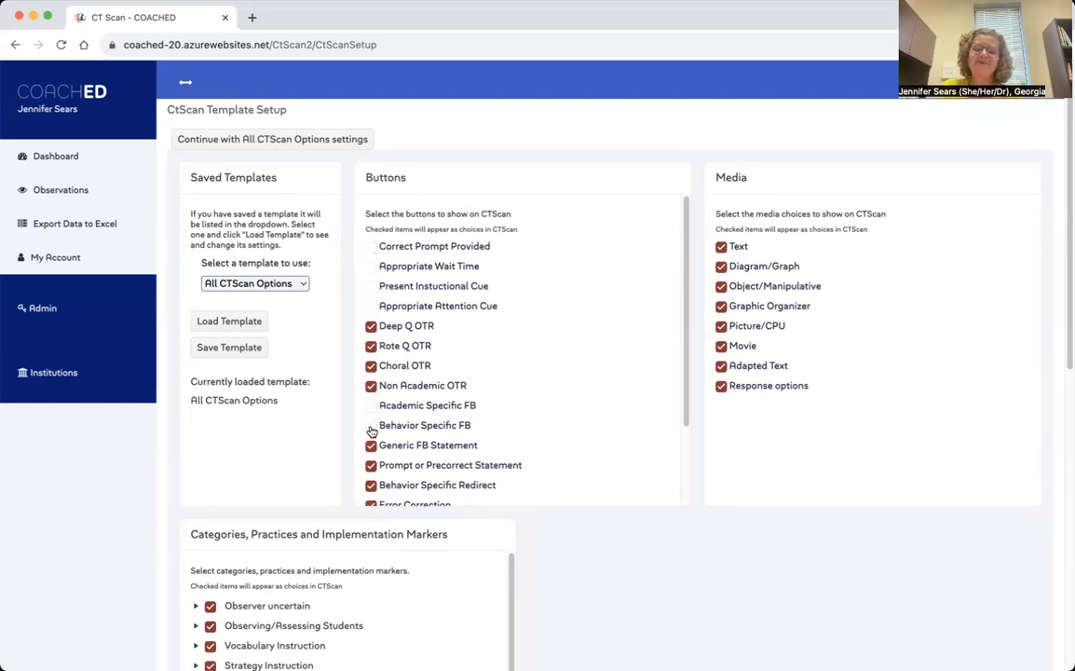
click(371, 446)
Exclude all remaining buttons from Prompt or Precorrect Statement through Custom 2, keeping only the four OTR buttons.
scroll(372, 445, down, 3)
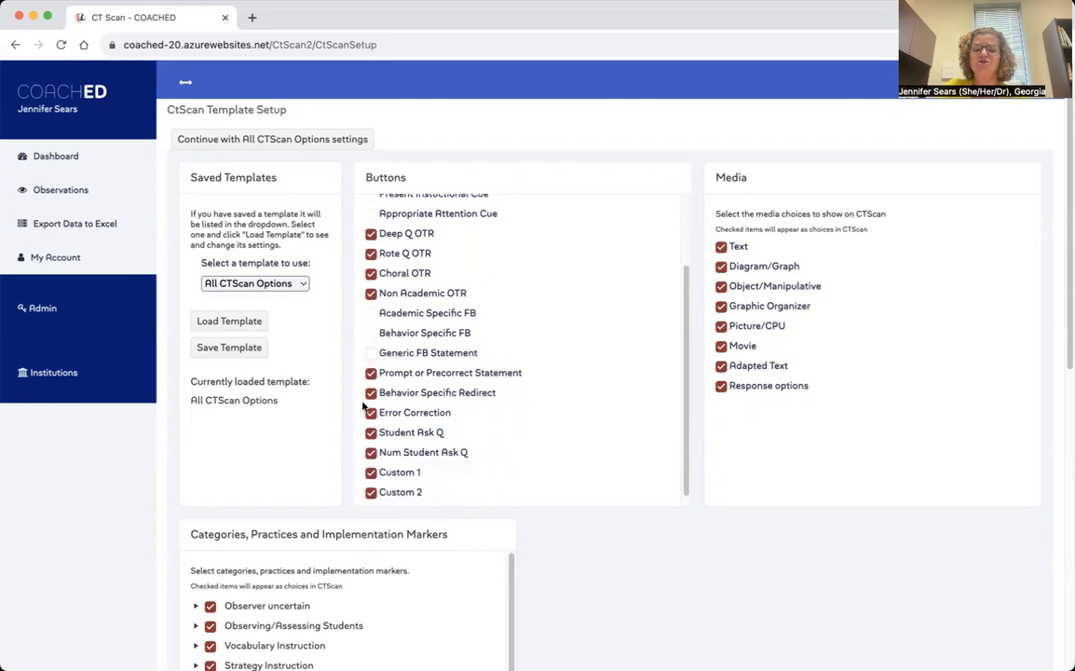
click(371, 373)
click(371, 393)
click(371, 413)
click(371, 432)
click(371, 452)
click(371, 472)
click(371, 491)
scroll(530, 385, up, 2)
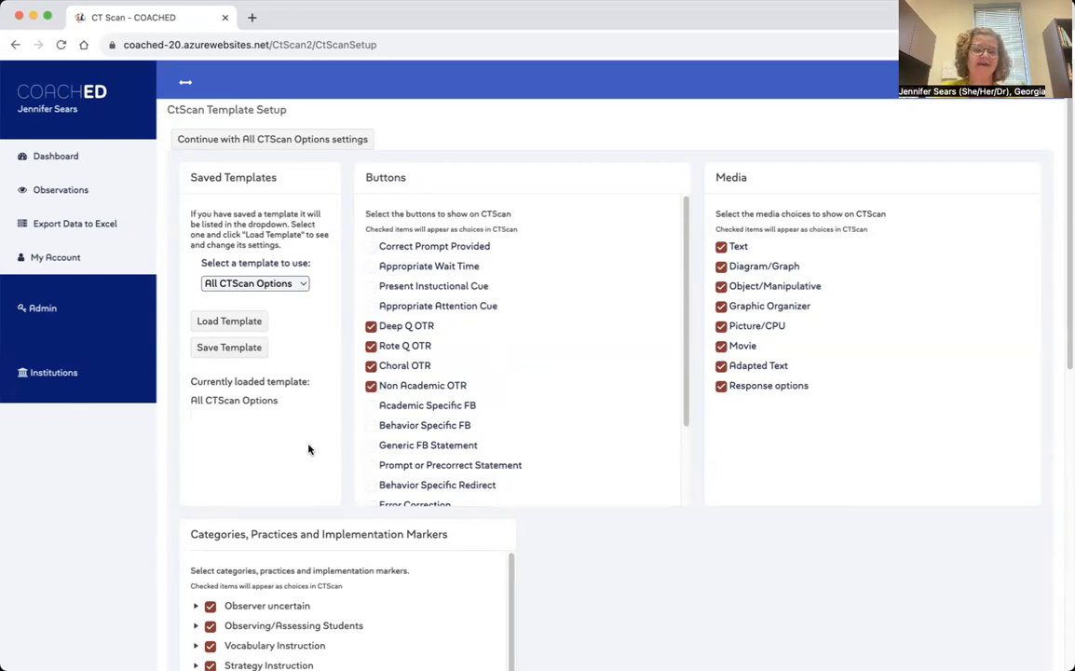
Deselect every category from Observer uncertain through Explicit Instruction (Generic) in the categories list.
scroll(308, 449, down, 10)
scroll(308, 449, up, 3)
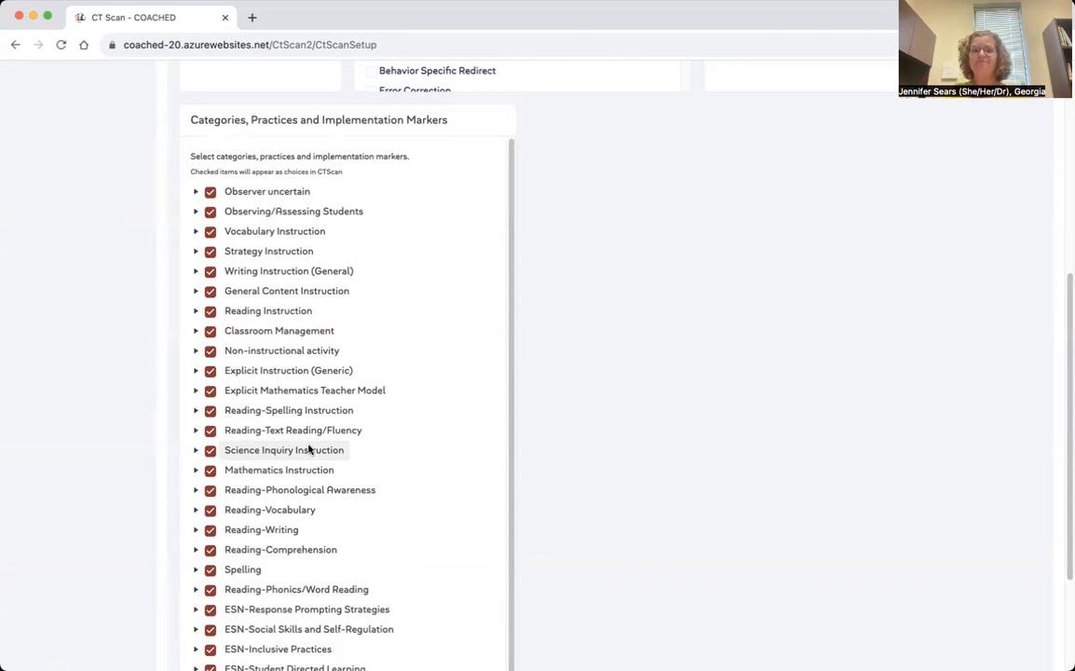
click(211, 194)
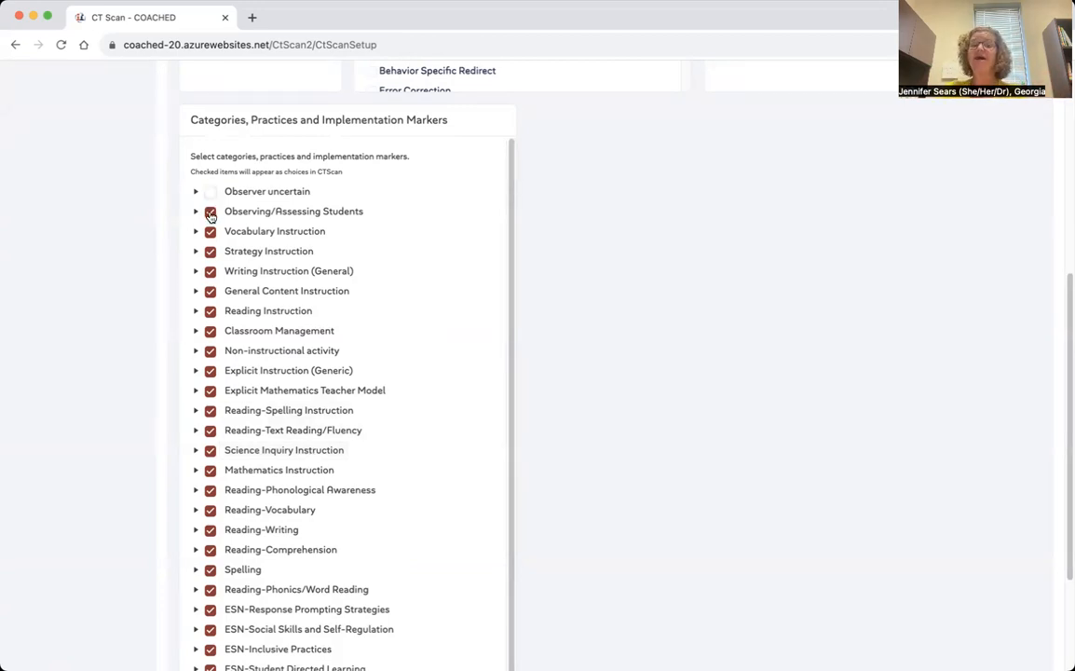
click(211, 212)
click(211, 232)
click(211, 251)
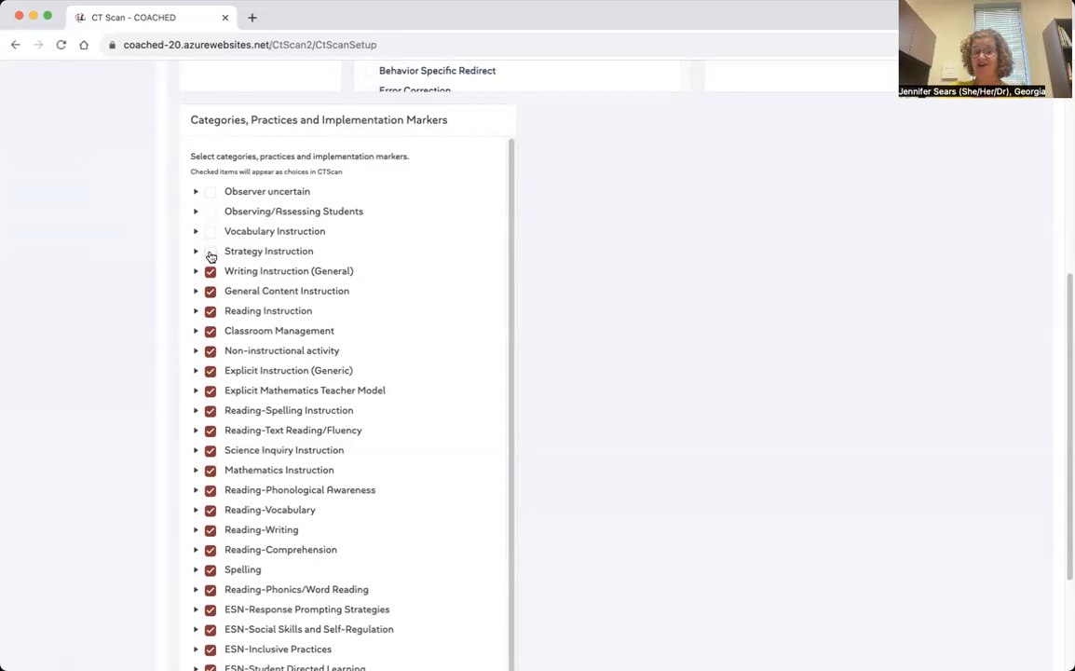
click(211, 291)
click(211, 310)
click(210, 332)
click(211, 351)
click(211, 371)
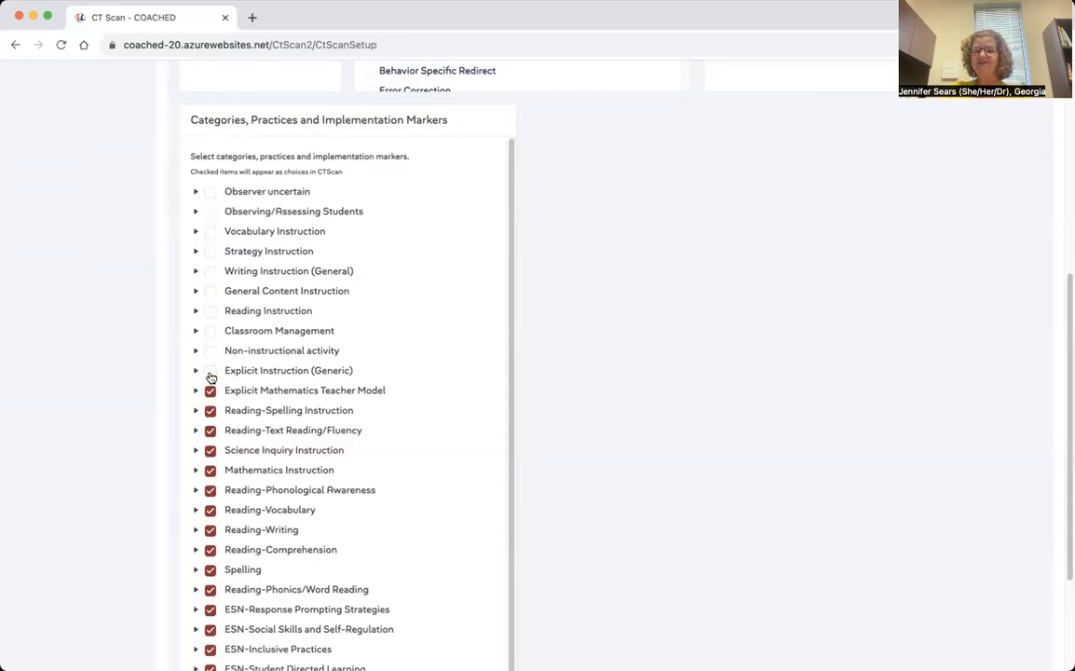
Deselect the categories from Explicit Mathematics Teacher Model through Mathematics Instruction.
click(210, 390)
click(211, 411)
click(210, 430)
click(211, 450)
click(211, 470)
Deselect the categories from Reading-Phonological Awareness through Reading-Phonics/Word Reading, including Spelling.
scroll(208, 470, down, 1)
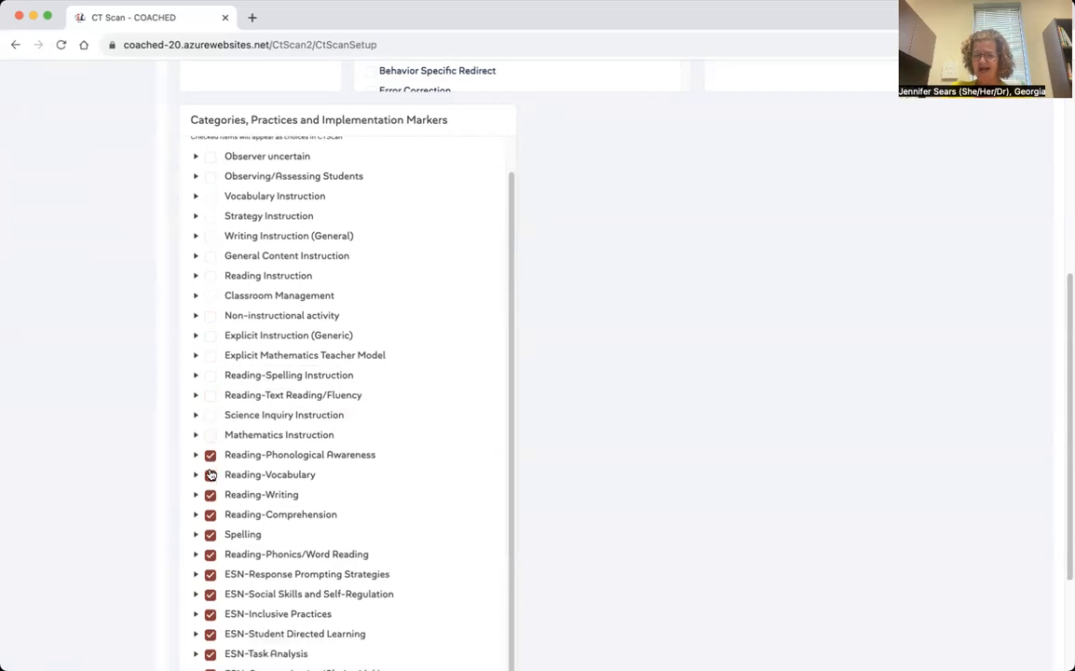
click(210, 456)
click(211, 475)
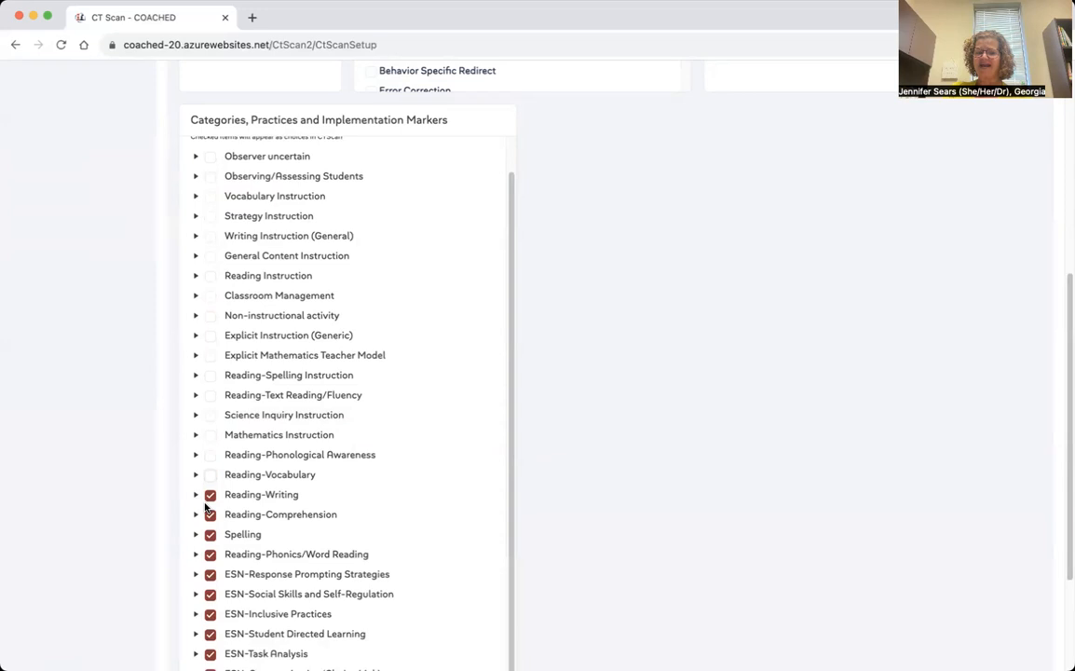
click(211, 495)
click(211, 515)
click(210, 534)
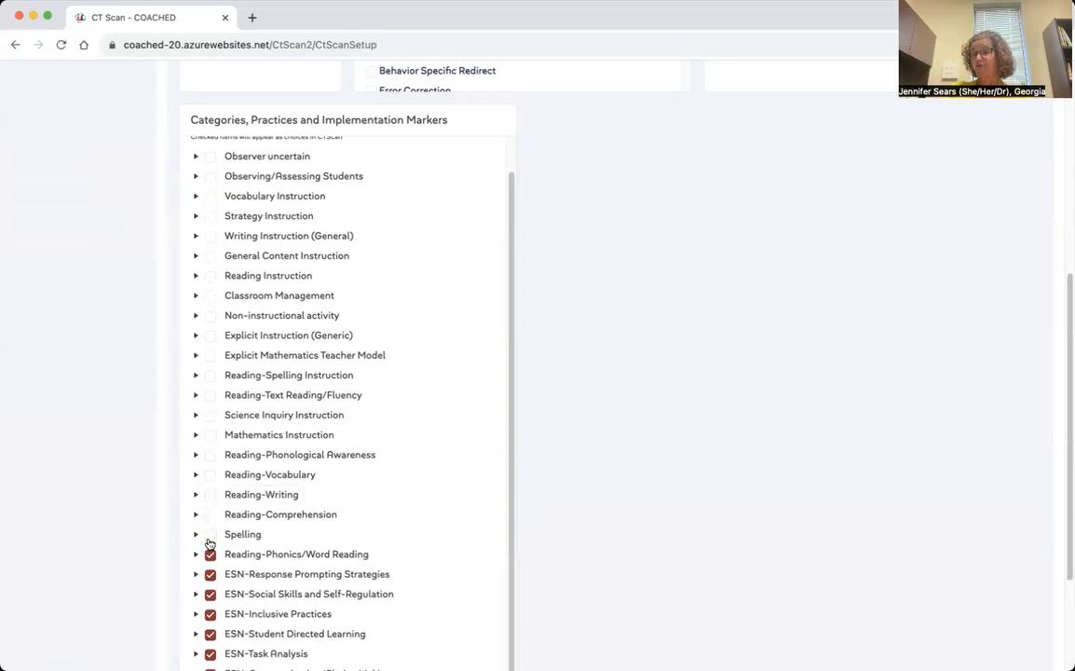
click(211, 554)
Deselect all the ESN categories and the ABA-related category.
click(211, 573)
click(210, 593)
click(211, 653)
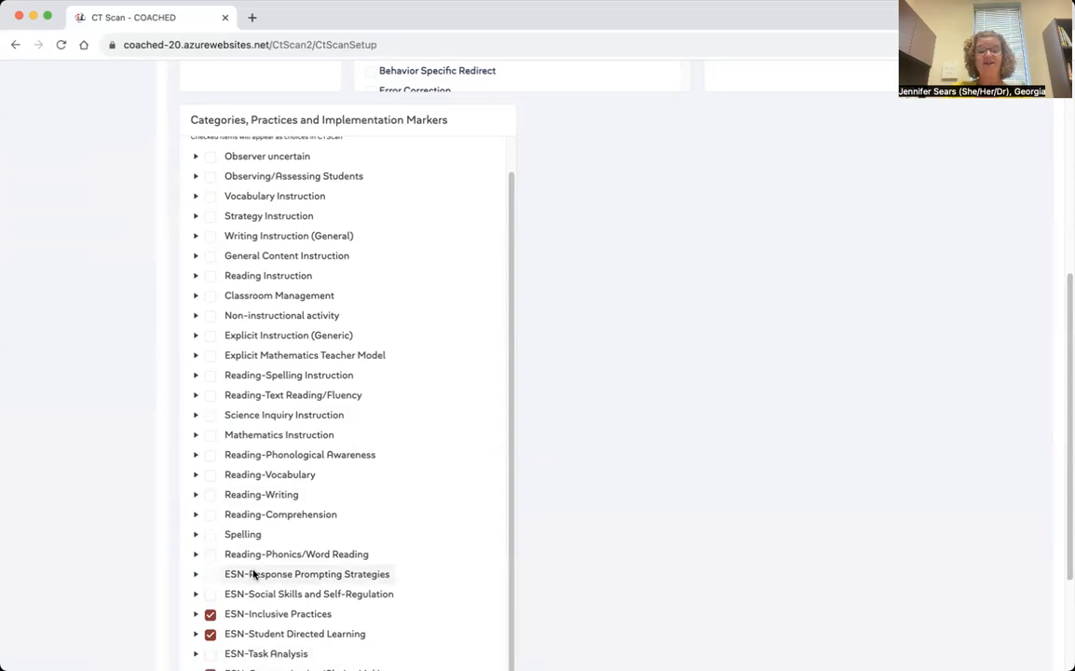
scroll(252, 573, down, 3)
click(210, 459)
click(210, 441)
click(210, 499)
click(211, 519)
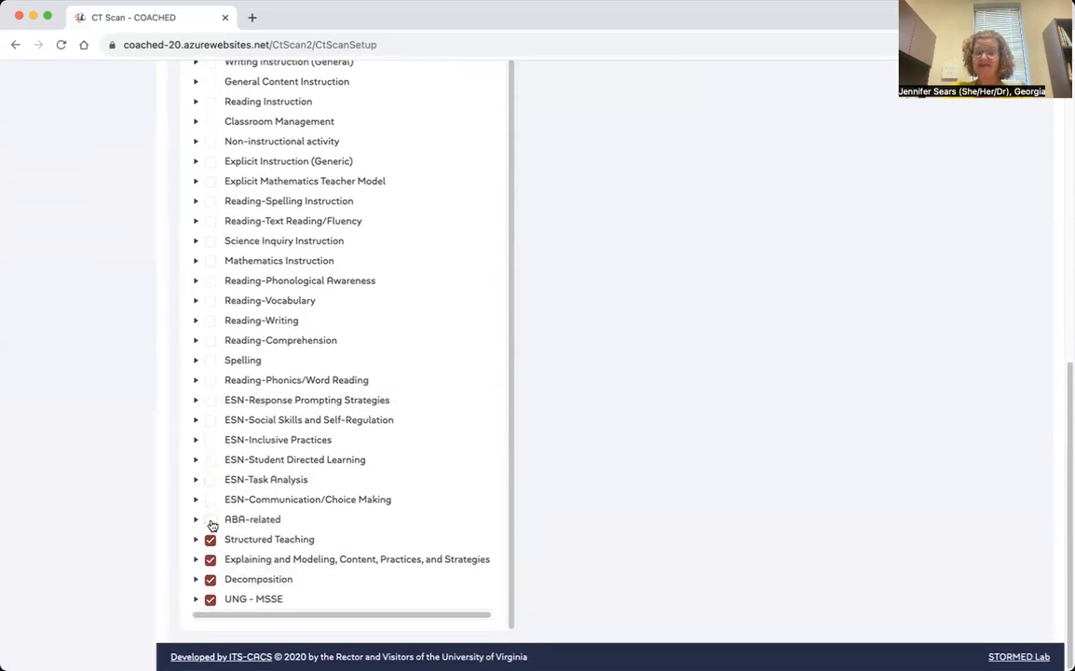
Deselect Structured Teaching, Explaining and Modeling, Content, Practices, and Strategies, Decomposition and UNG - MSSE.
click(210, 541)
click(210, 559)
click(210, 579)
click(210, 599)
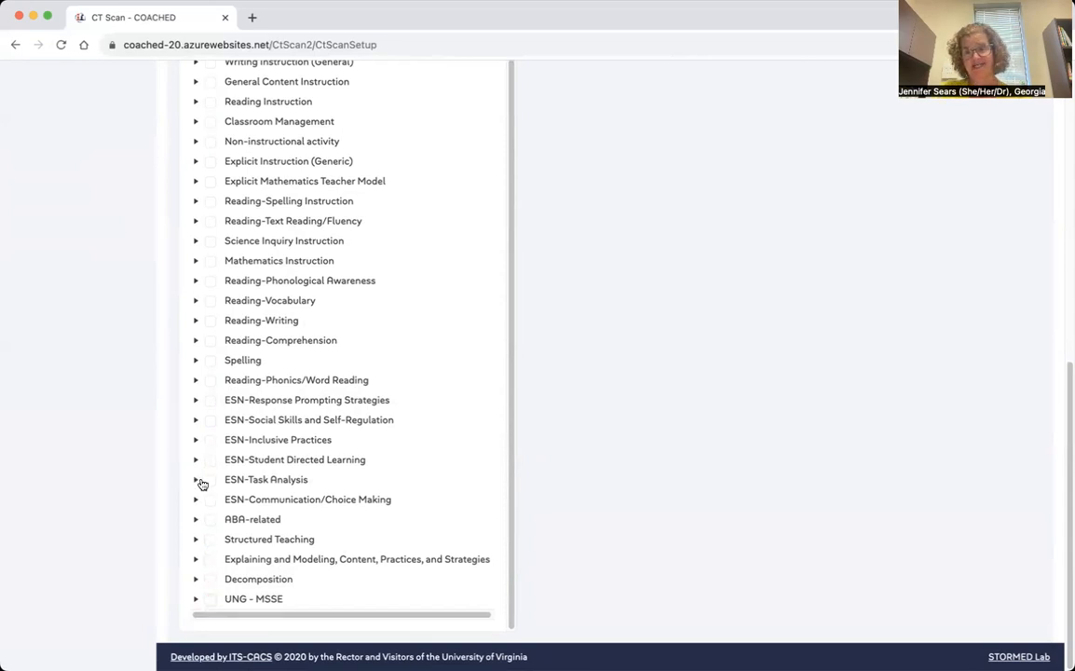
Include the Explicit Instruction (Generic) and Classroom Management categories in the template.
scroll(202, 484, up, 3)
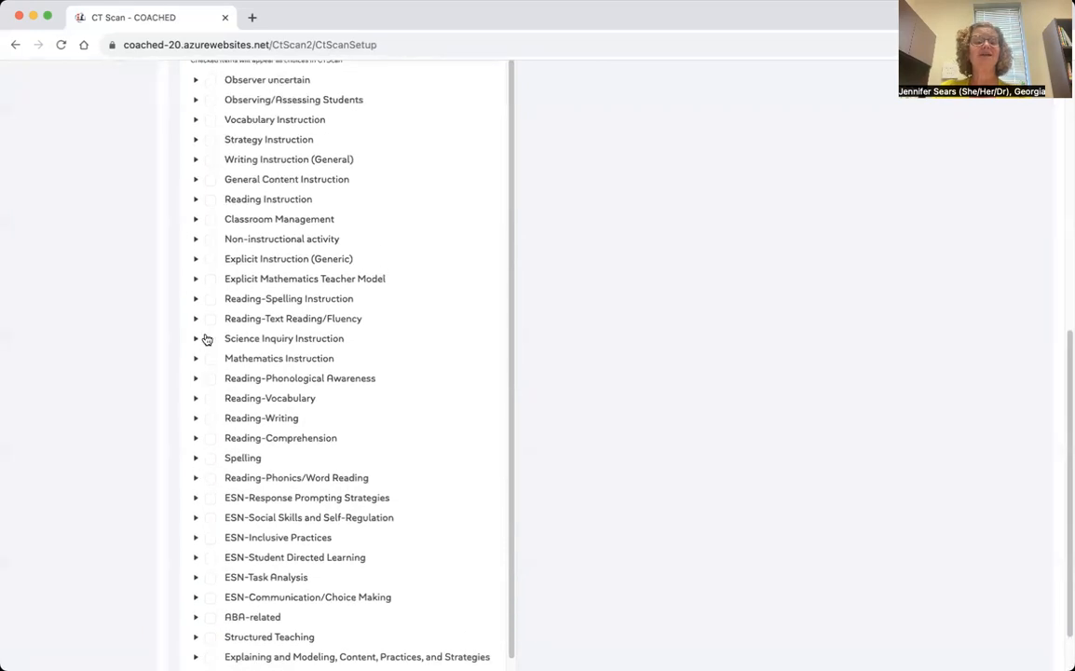
click(211, 260)
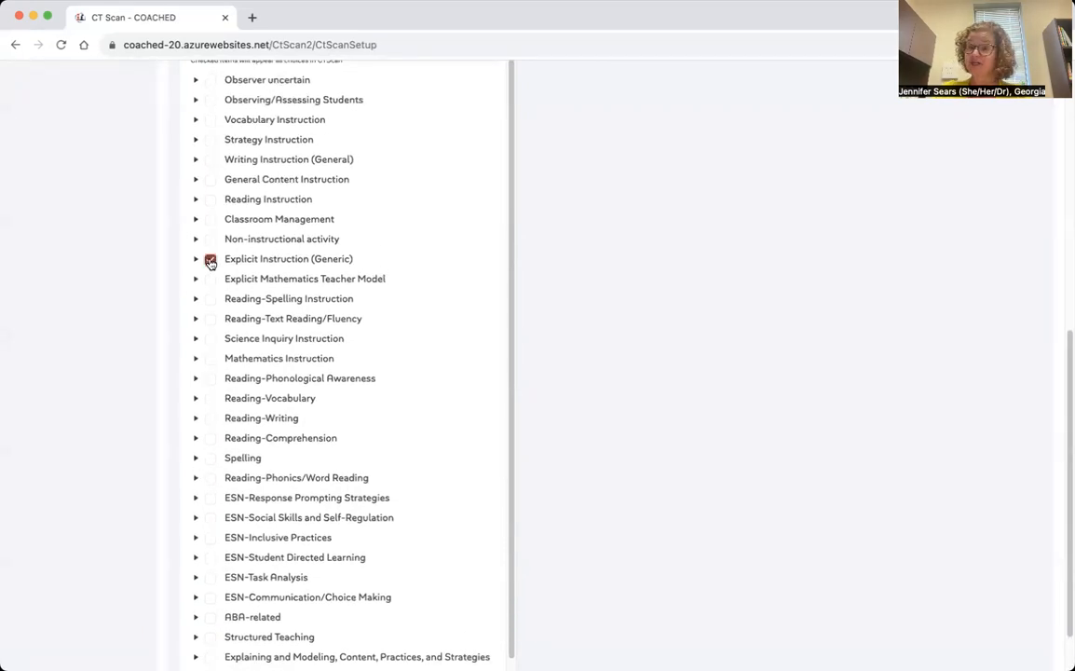
click(211, 220)
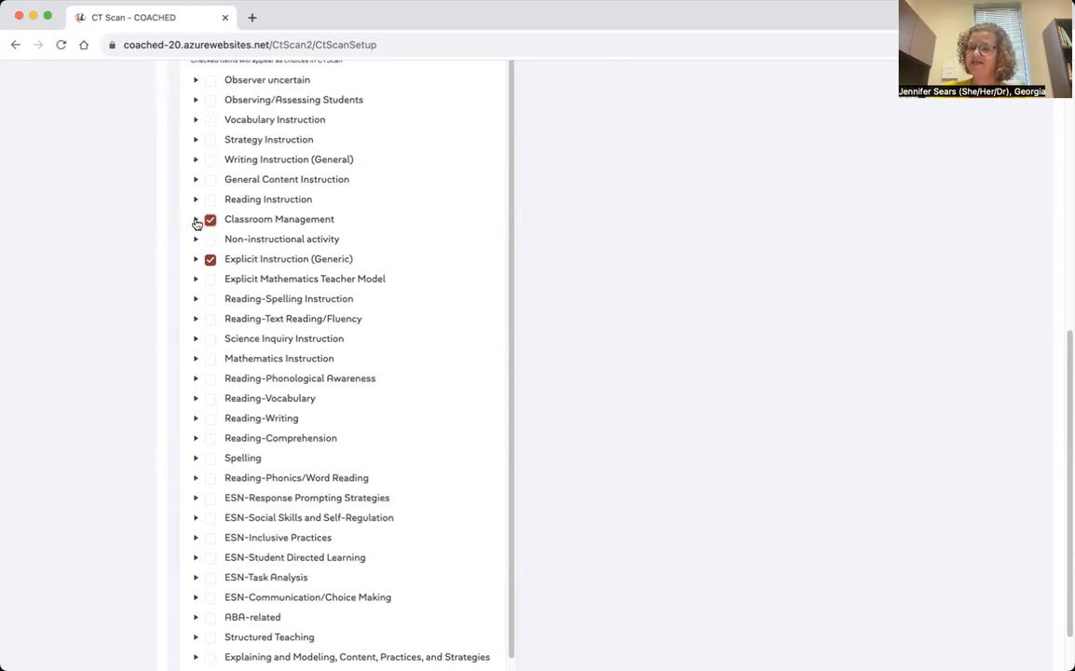
Under Classroom Management, keep only the Active Supervision and Transition time practices selected.
click(196, 222)
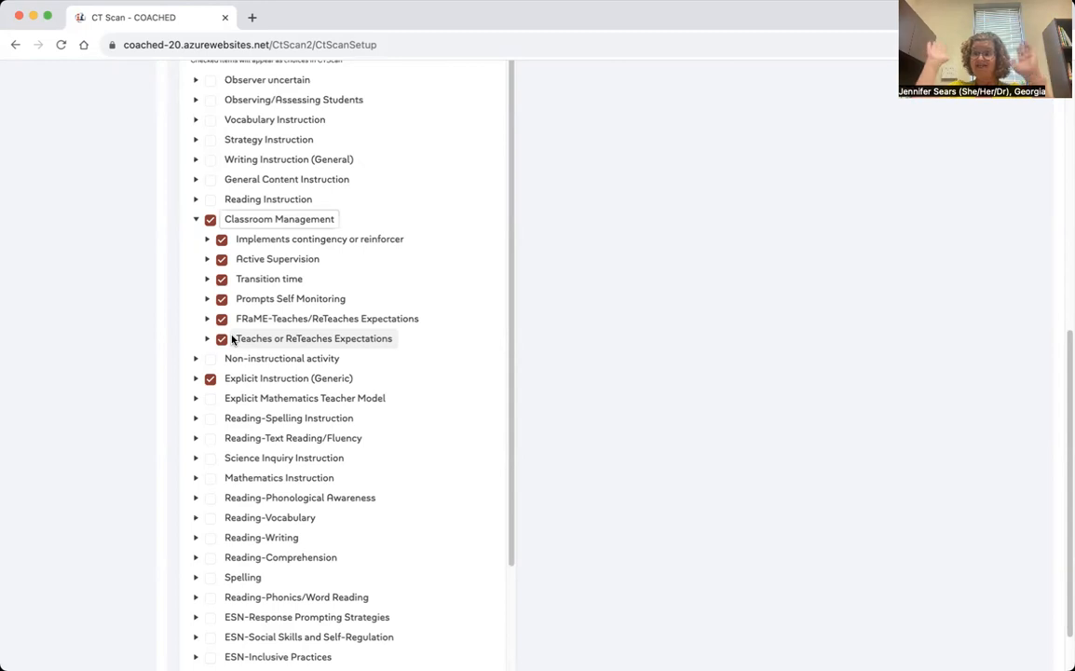
click(221, 240)
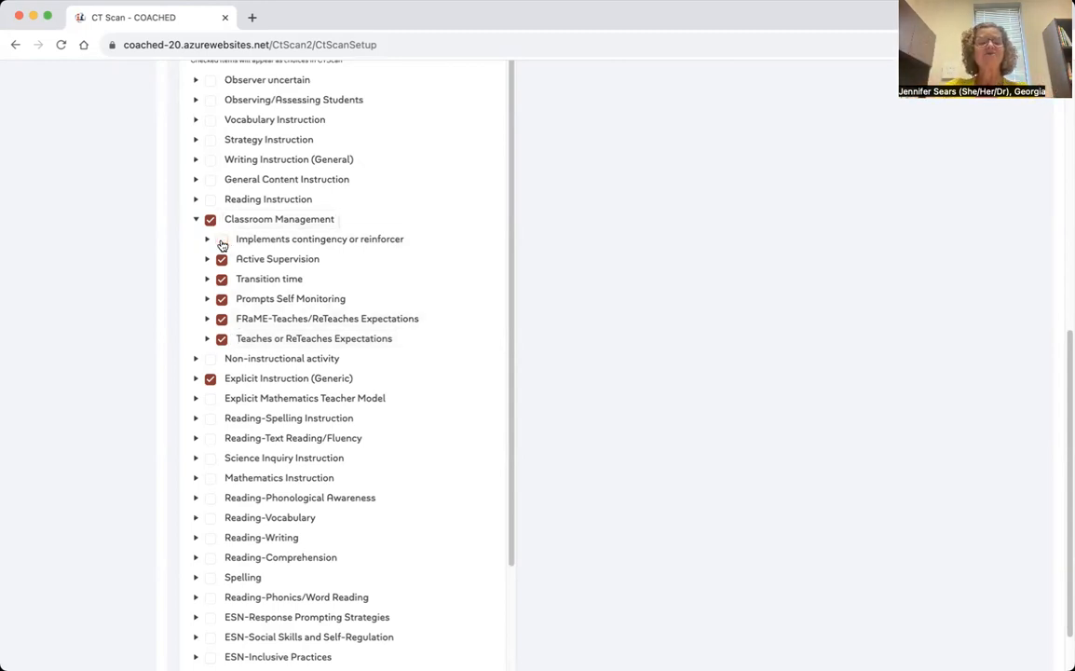
click(223, 299)
click(222, 319)
click(223, 339)
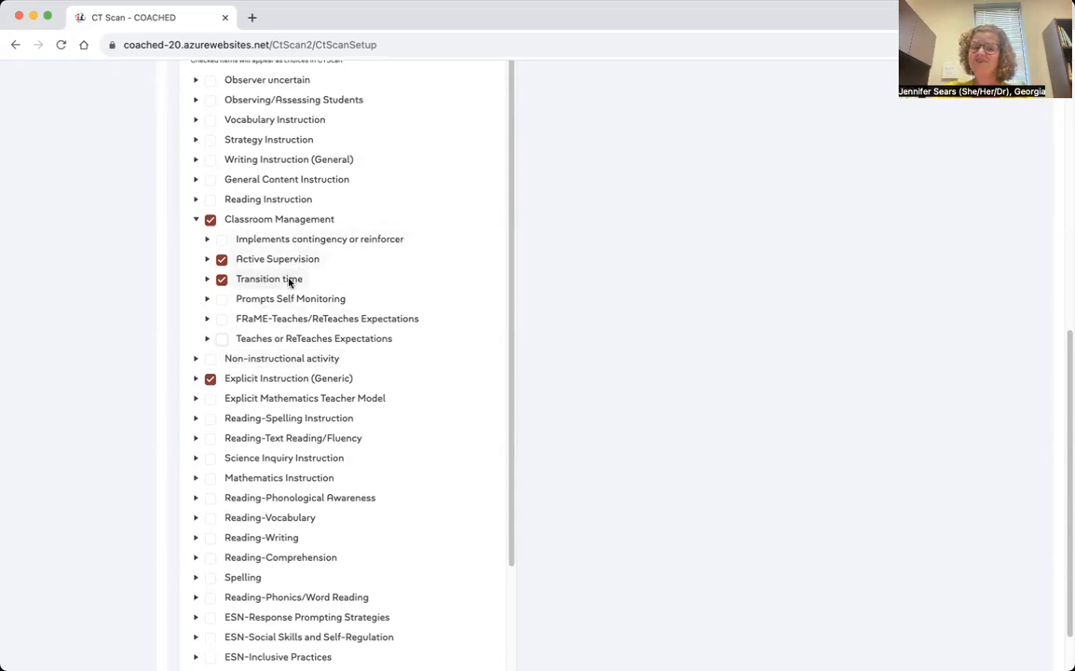
Under Explicit Instruction (Generic), deselect Review Prerequisite Skills, Preview Lesson/Anticipatory Set, Non-Instructional Activity/Task and Transition Time.
click(195, 380)
click(196, 380)
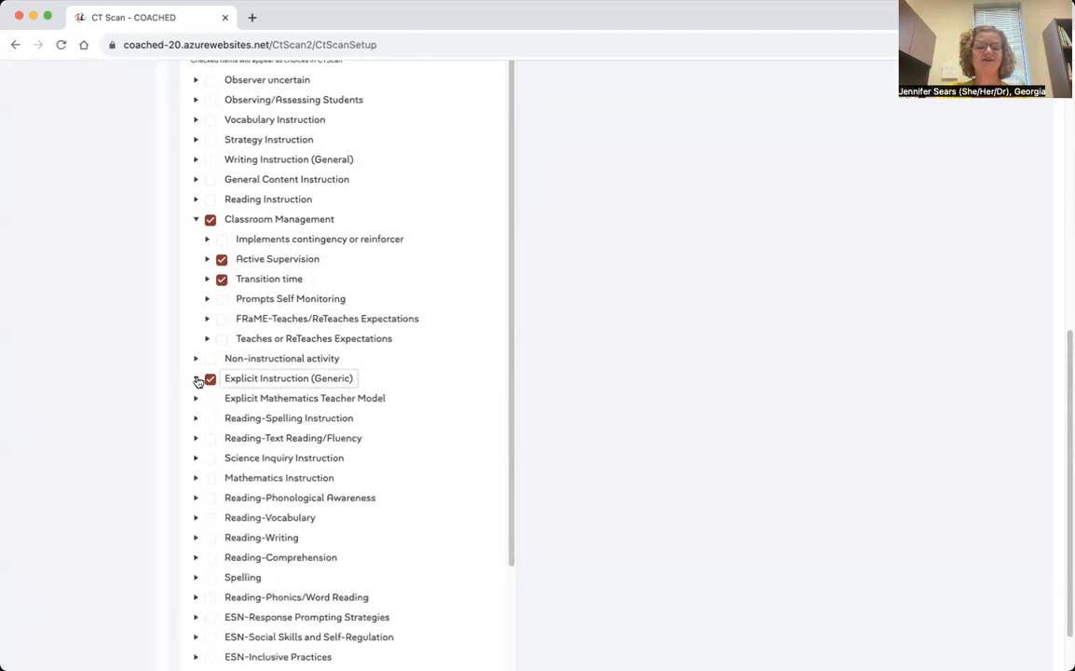
click(197, 379)
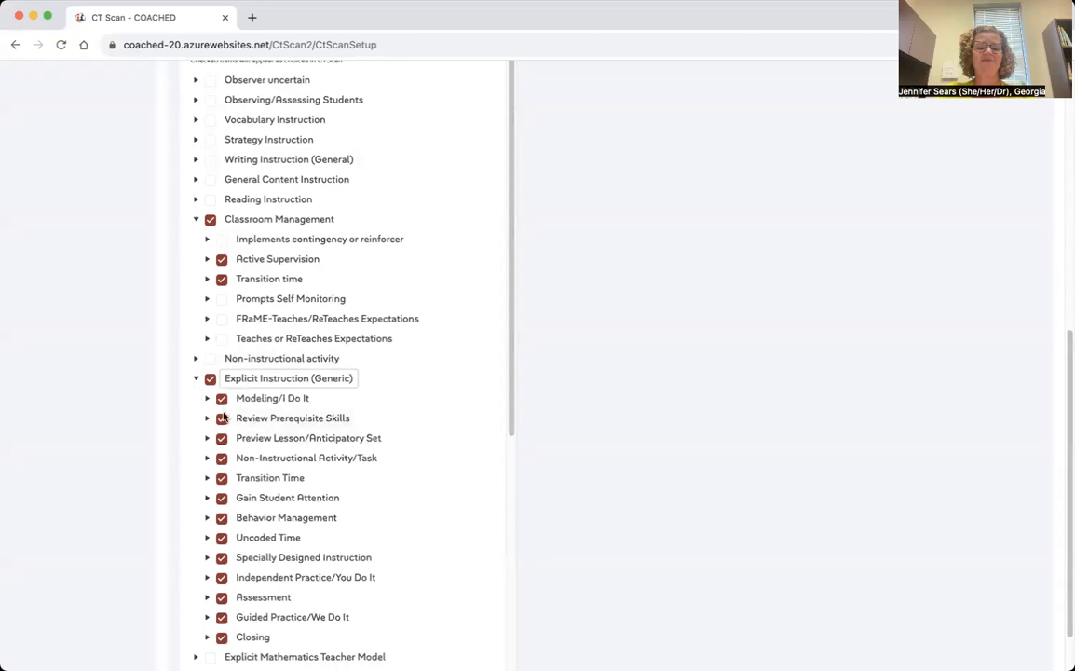
click(222, 418)
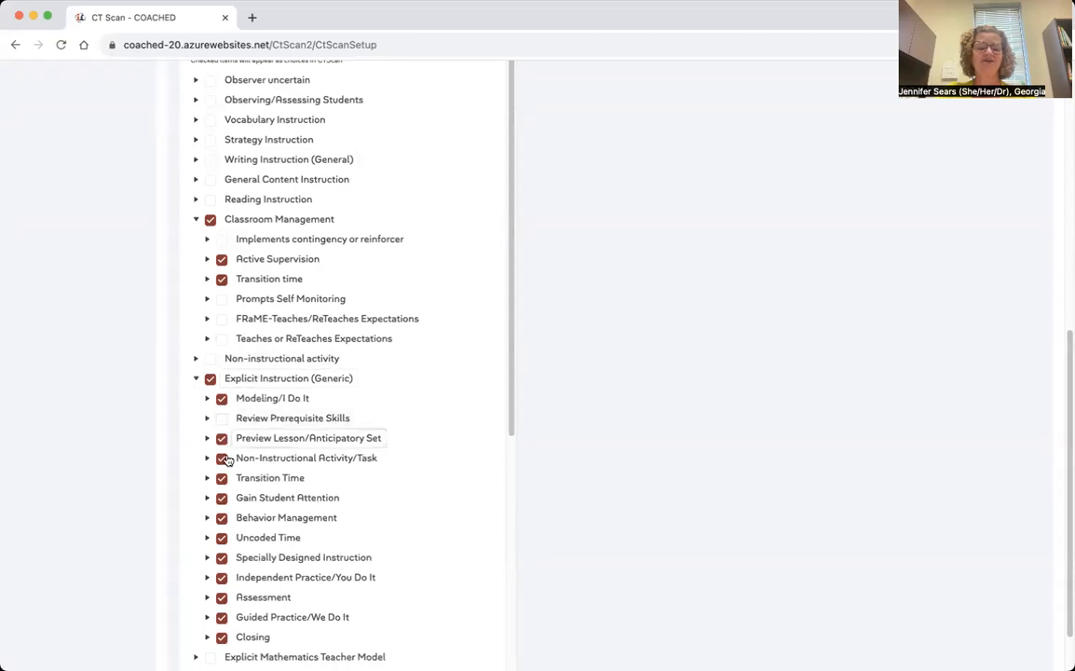
click(223, 458)
click(222, 439)
click(221, 478)
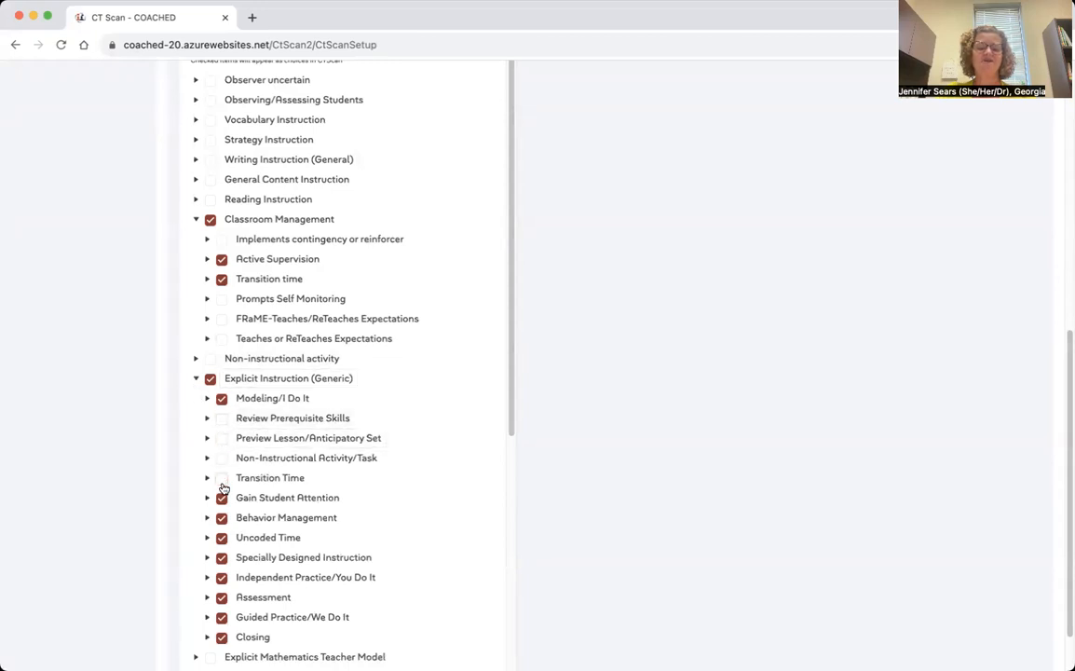
Deselect Gain Student Attention, Behavior Management, Uncoded Time, Specially Designed Instruction, Assessment and Closing under Explicit Instruction (Generic).
click(222, 500)
click(222, 518)
click(221, 538)
click(222, 557)
scroll(220, 559, down, 3)
scroll(220, 563, down, 2)
click(221, 402)
click(220, 444)
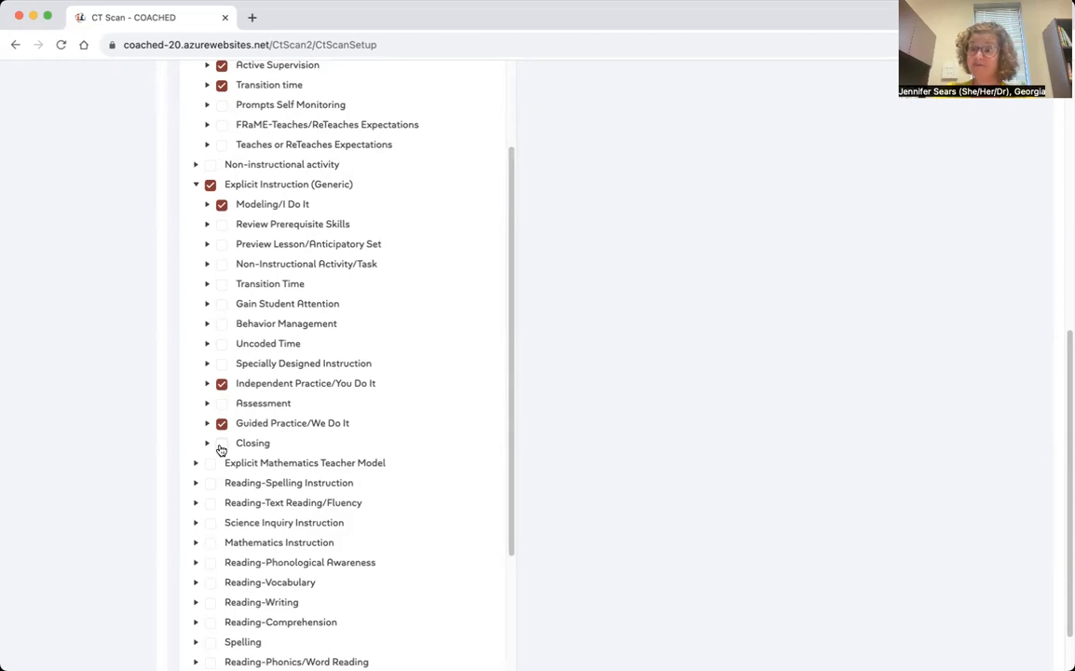
Save the current selections as a new template named "VIdeo Practice" without making it the default.
scroll(221, 450, up, 10)
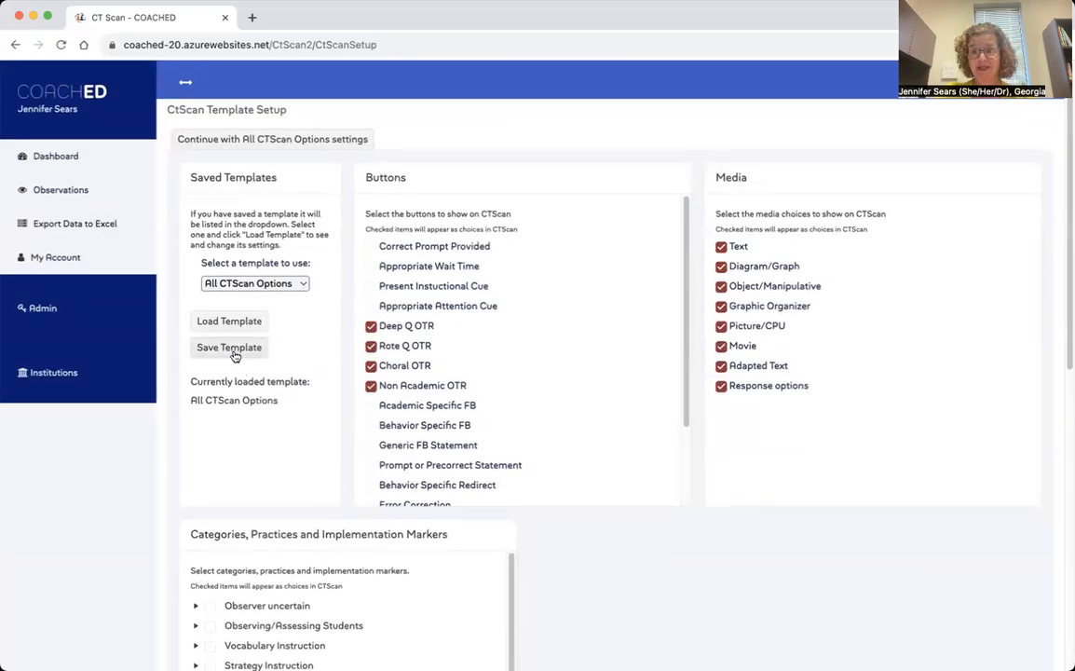
click(233, 350)
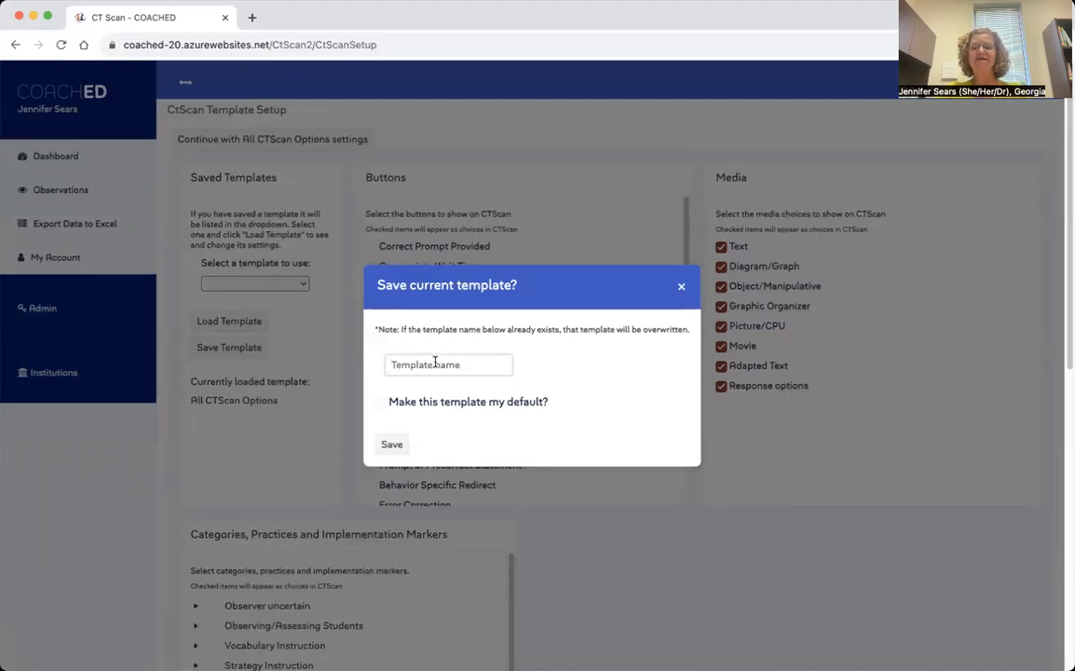
text(Video Pr)
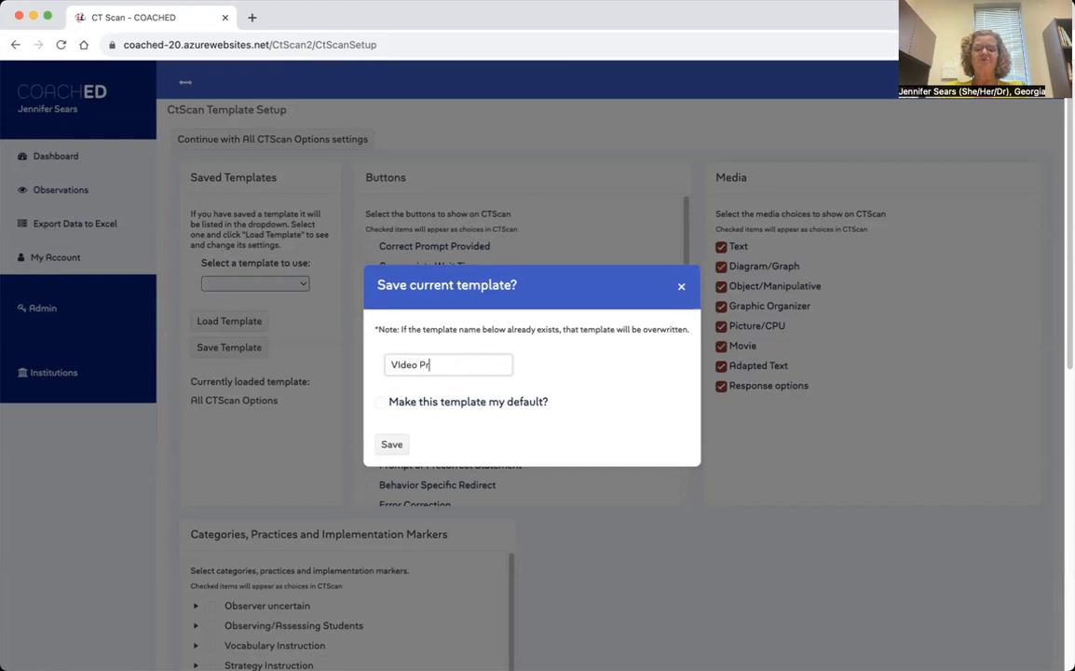
text(actice)
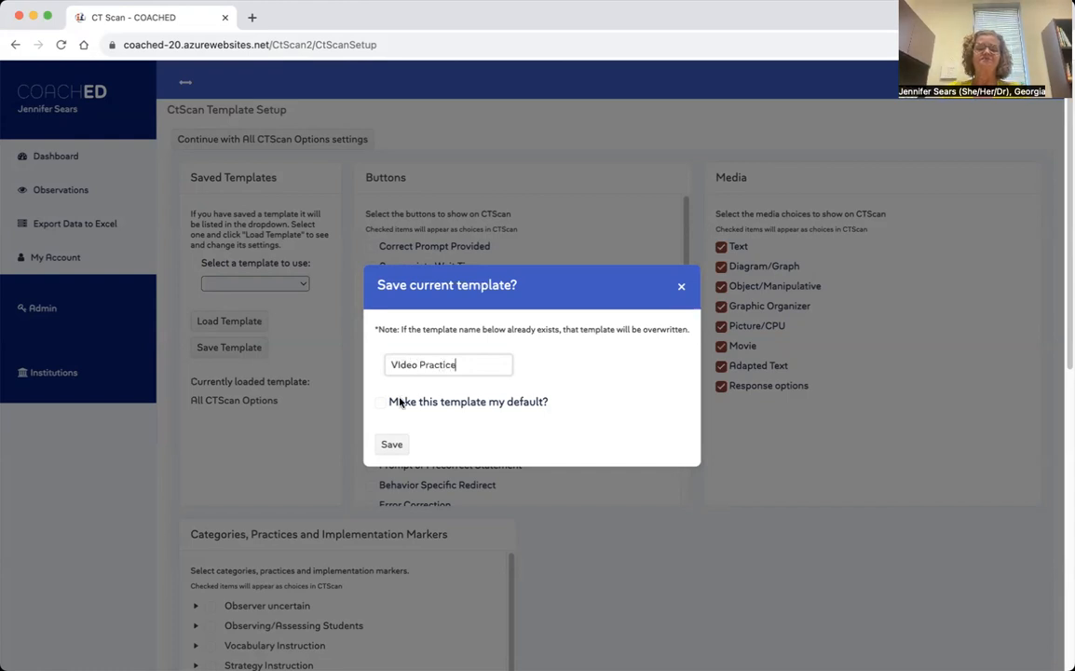
click(391, 446)
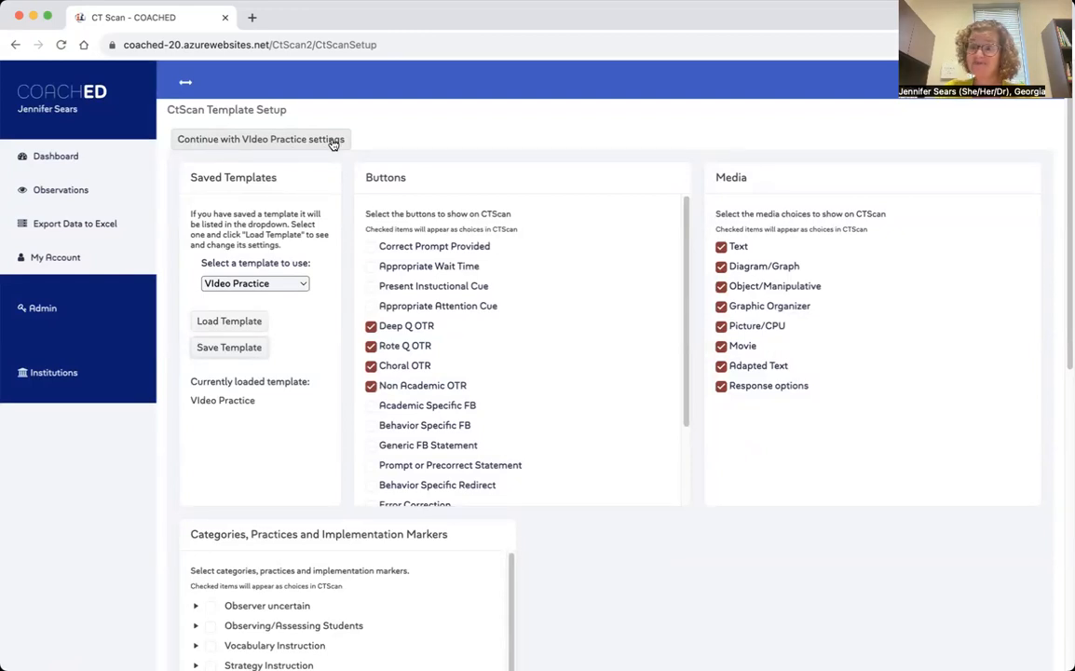
Choose the saved template TEST 2 from the saved templates and load its settings.
click(290, 284)
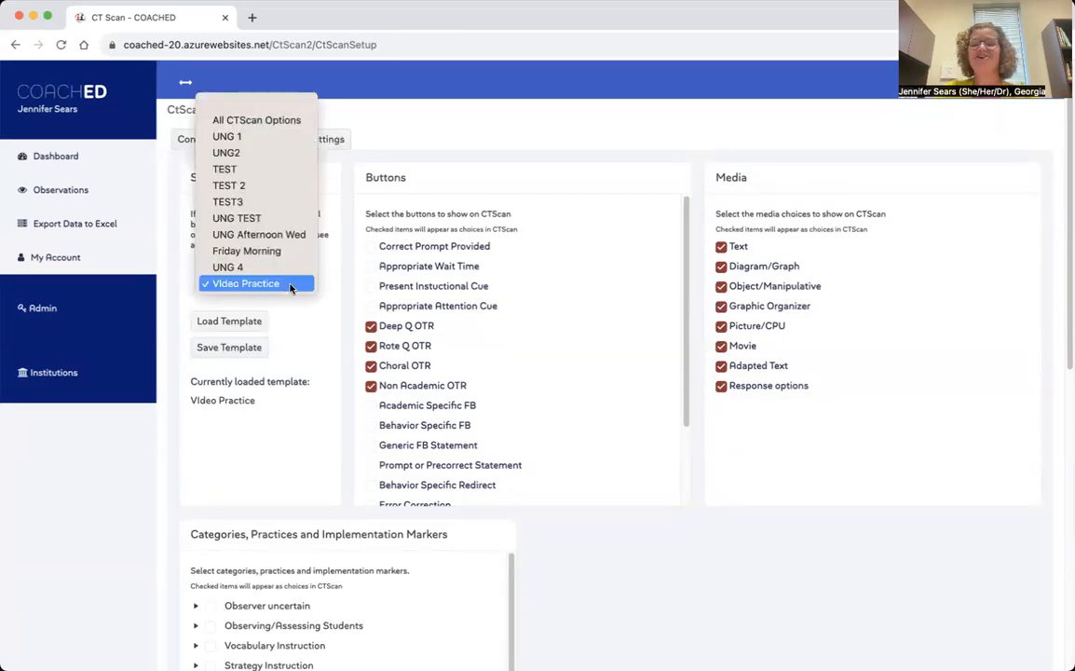
click(316, 323)
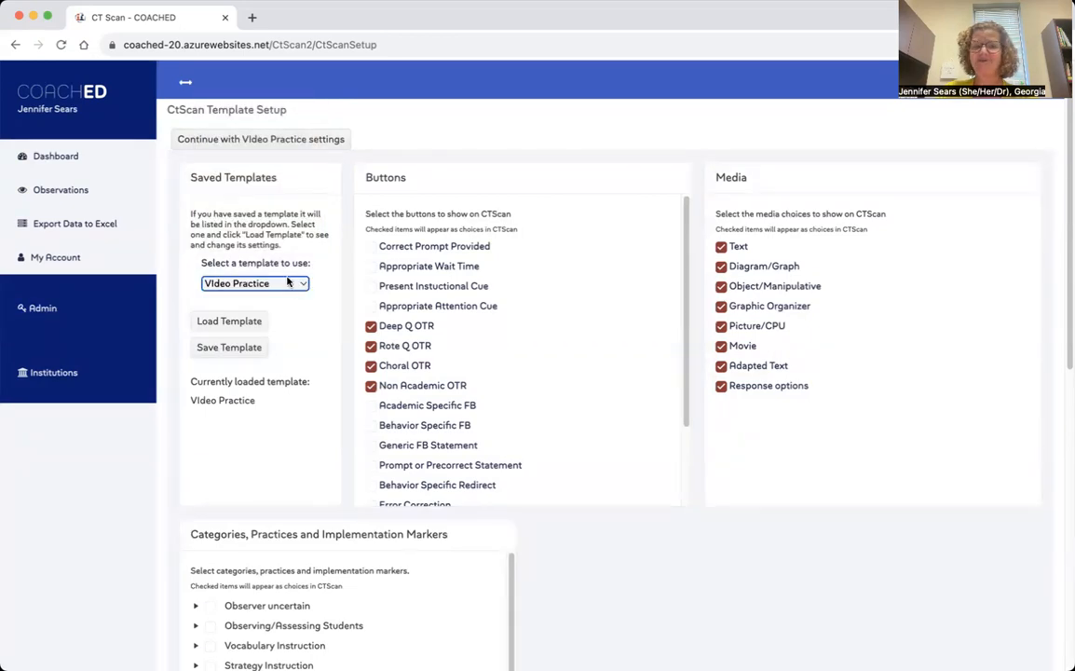
click(304, 286)
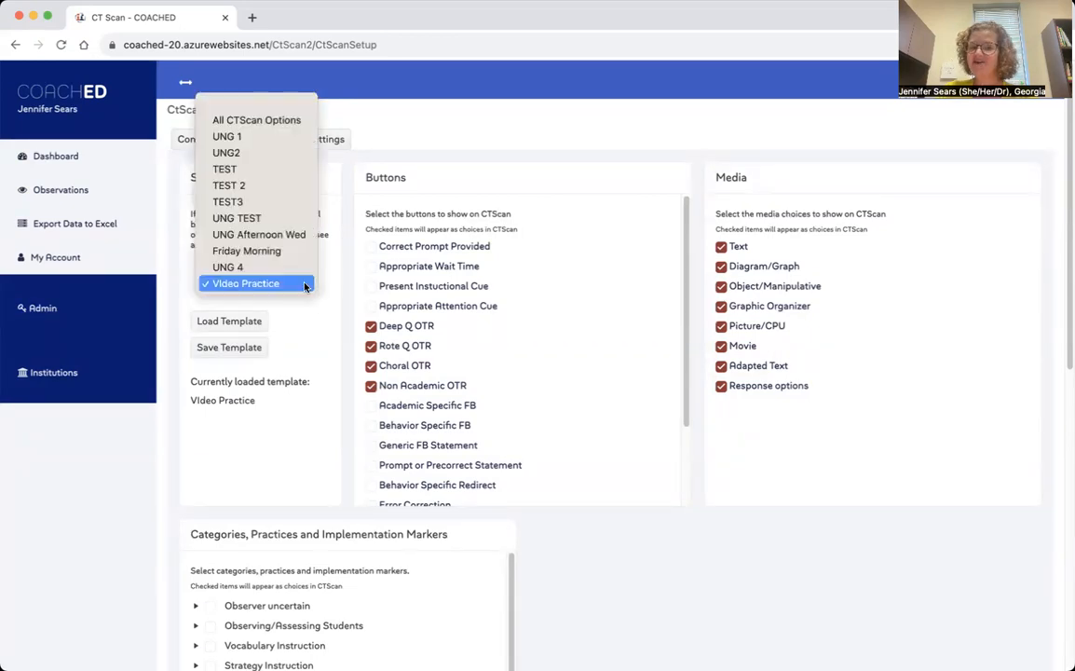
click(280, 186)
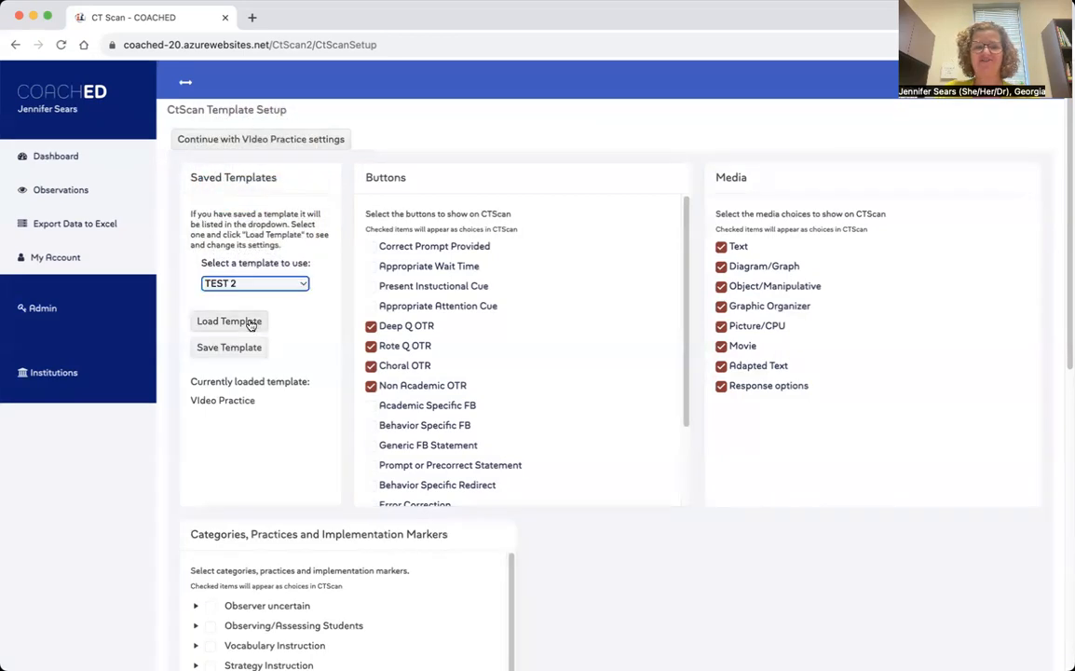
click(243, 322)
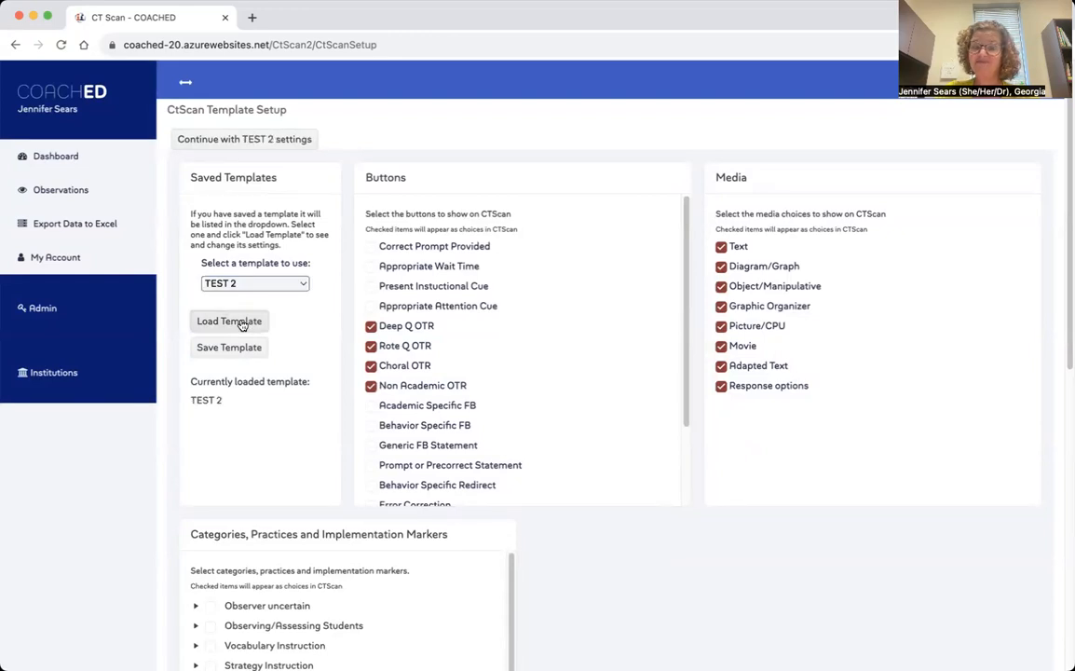